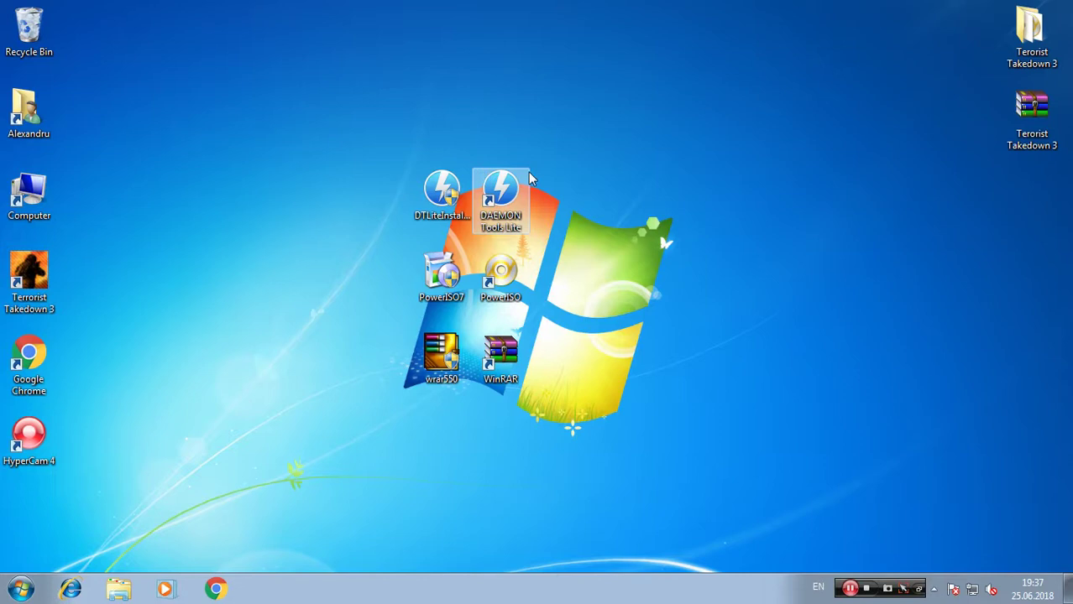
- Try launching Terrorist Takedown 3 four times, dismissing each insert-disc request
{"action": "double_click", "coordinate": [28, 272]}
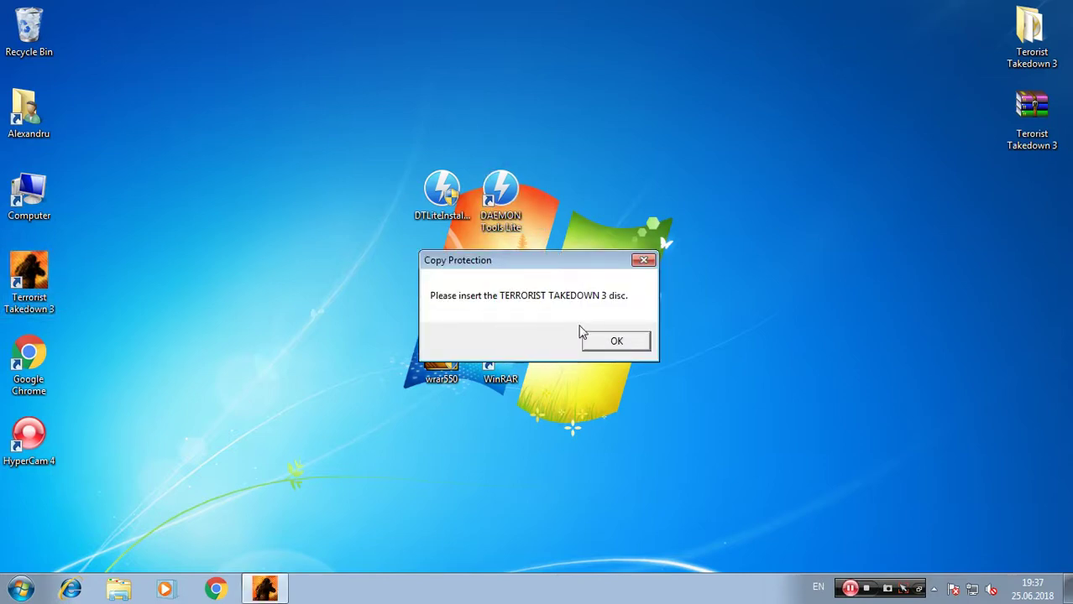
{"action": "left_click", "coordinate": [615, 343]}
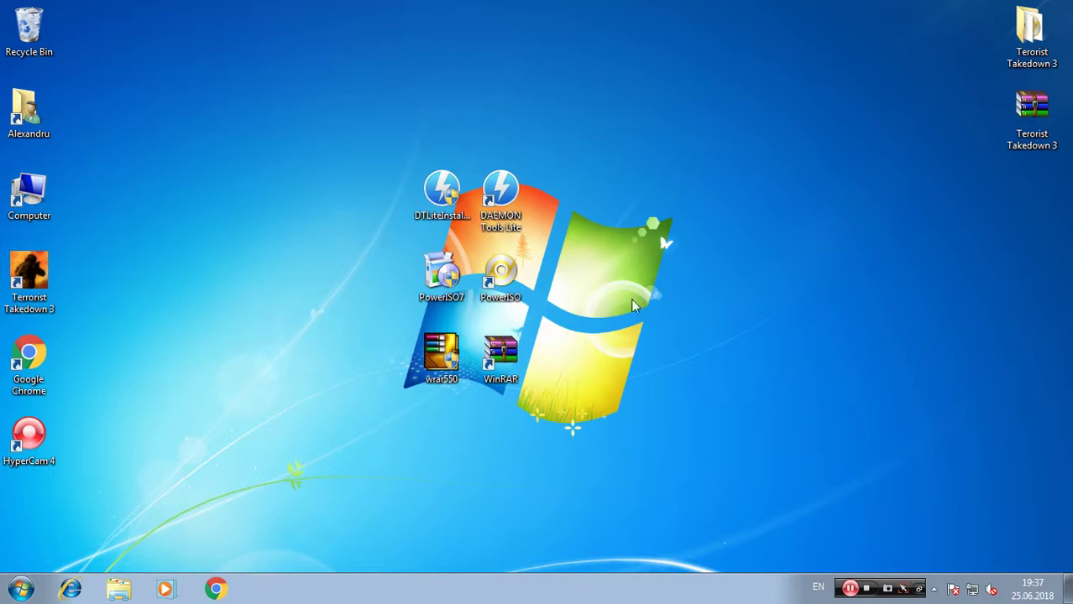
{"action": "double_click", "coordinate": [19, 282]}
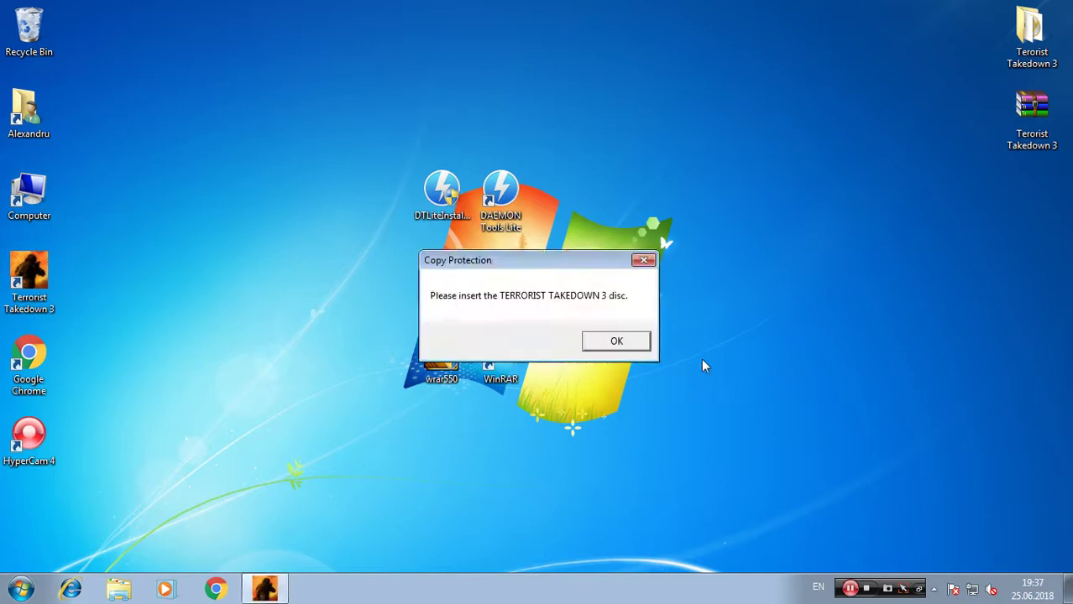
{"action": "left_click", "coordinate": [621, 342]}
{"action": "double_click", "coordinate": [18, 282]}
{"action": "left_click", "coordinate": [594, 341]}
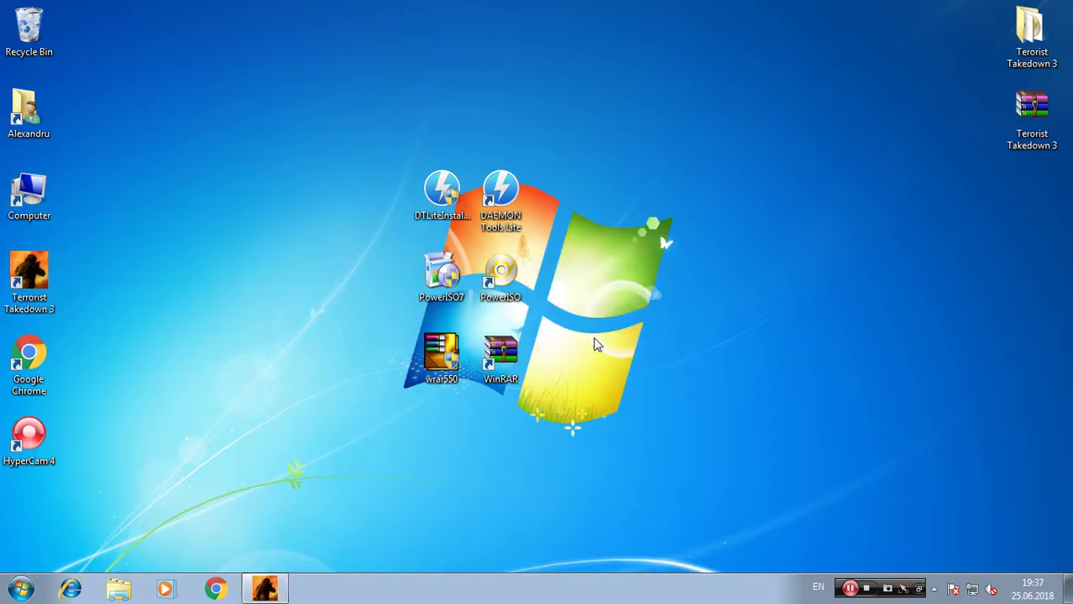
{"action": "double_click", "coordinate": [18, 282]}
{"action": "left_click", "coordinate": [616, 341]}
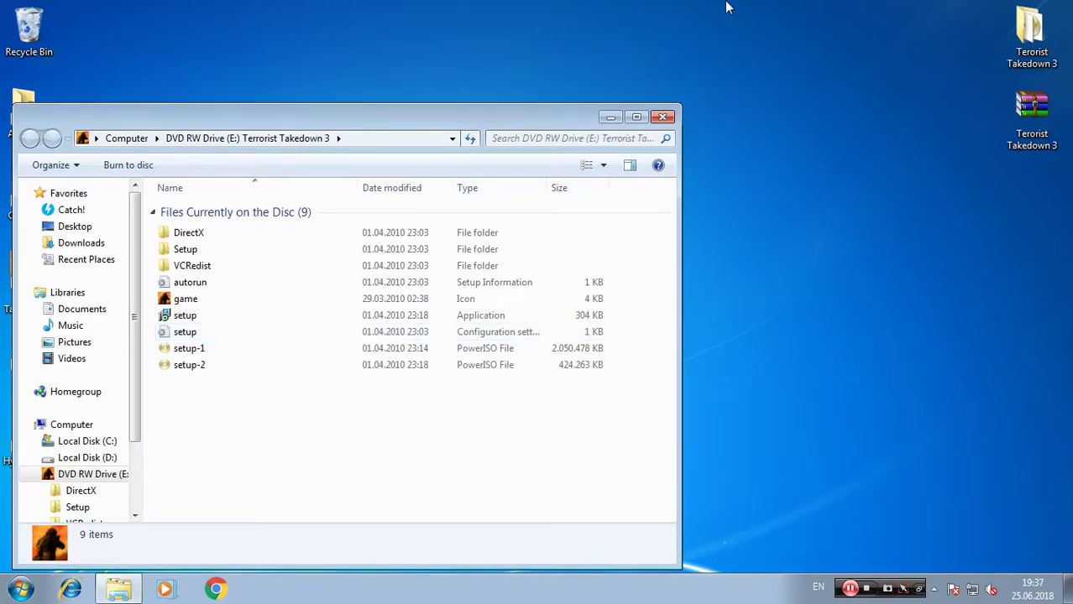
- Close the disc's file listing and launch DAEMON Tools Lite from the desktop
{"action": "left_click", "coordinate": [663, 118]}
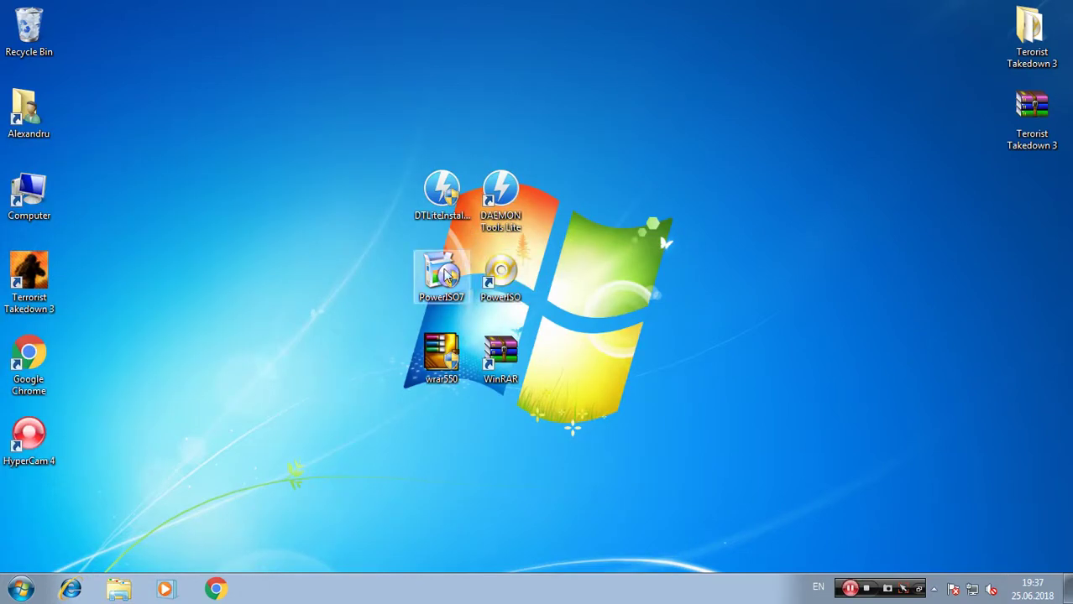
{"action": "double_click", "coordinate": [518, 201]}
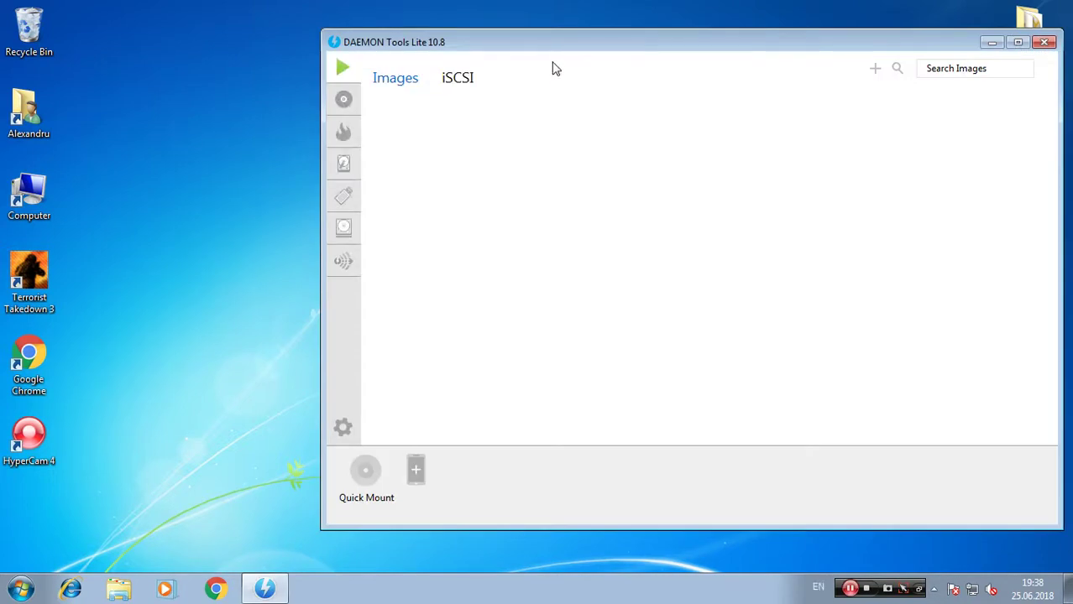
{"action": "double_click", "coordinate": [28, 438]}
- Choose Grab a Disc from the New Image options
{"action": "left_click", "coordinate": [347, 109]}
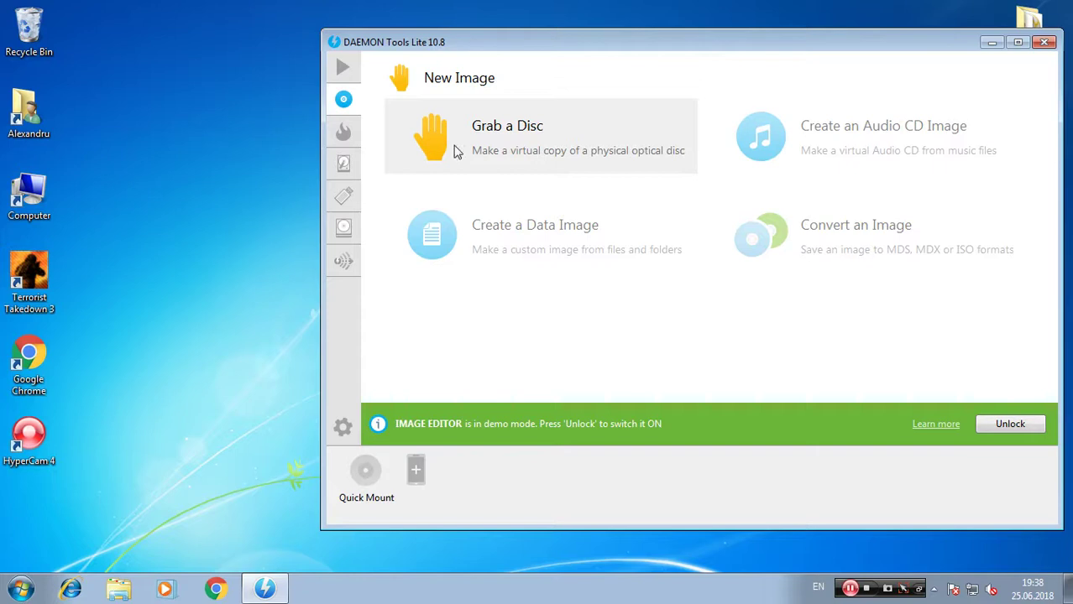
{"action": "left_click", "coordinate": [491, 172]}
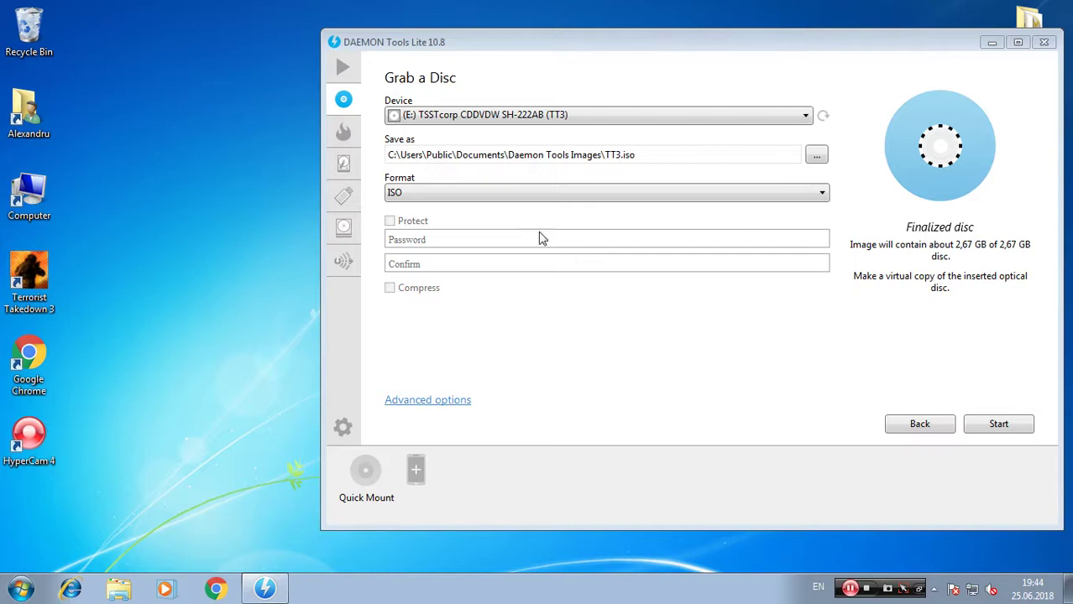
{"action": "left_click", "coordinate": [509, 211]}
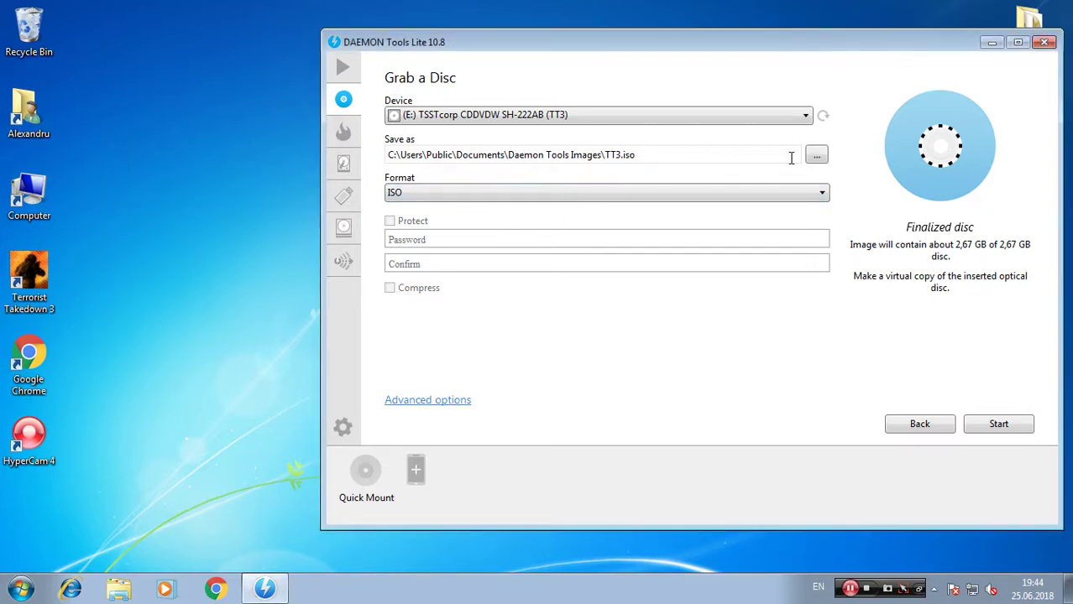
- Save the disc image as TT3.iso on the Desktop and start imaging
{"action": "left_click", "coordinate": [816, 157]}
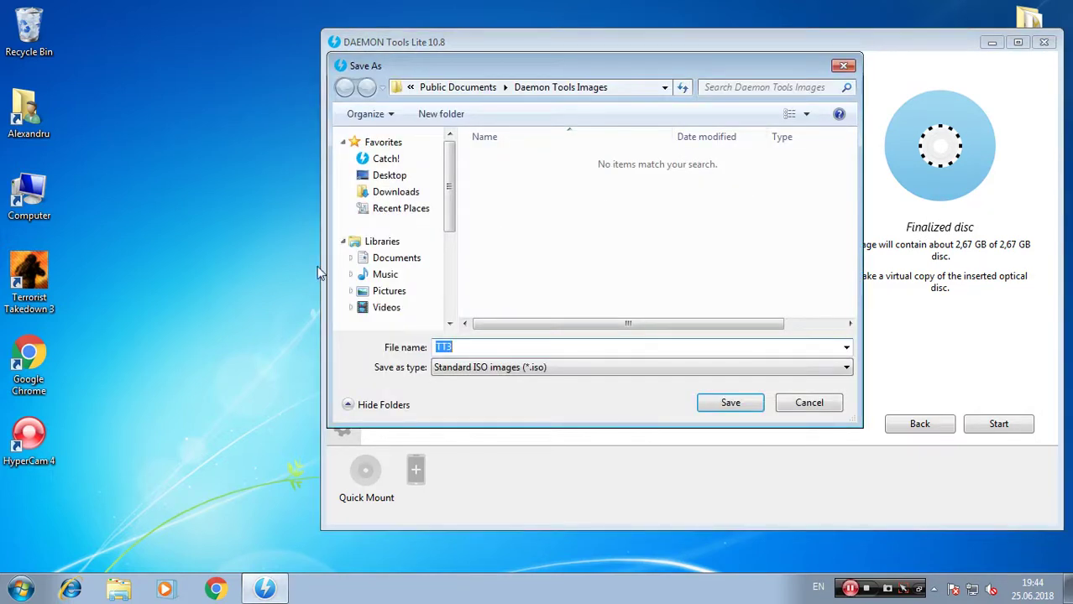
{"action": "left_click", "coordinate": [395, 175]}
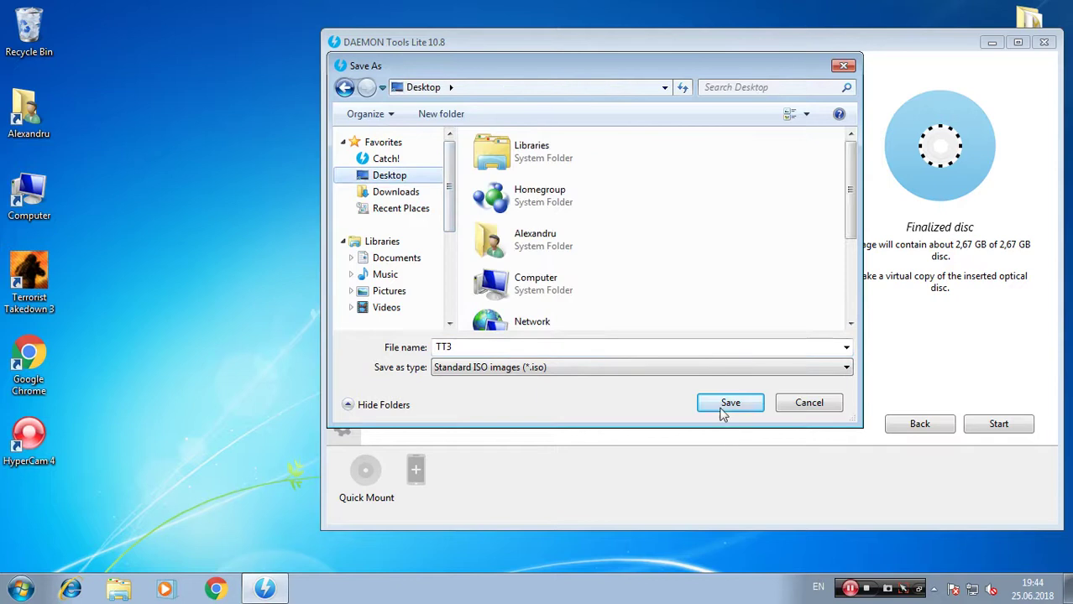
{"action": "left_click", "coordinate": [611, 348]}
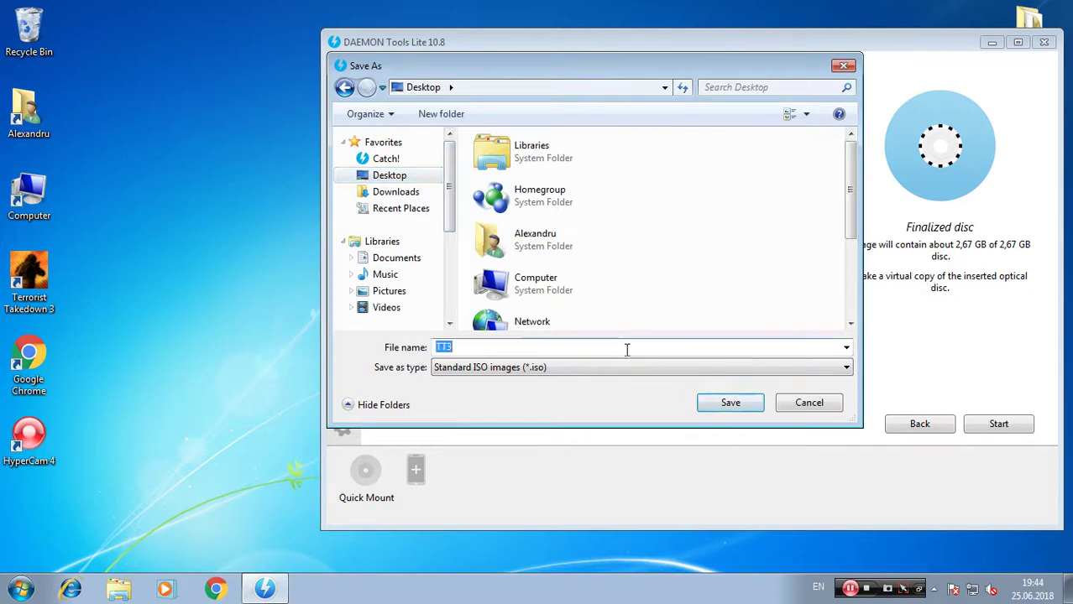
{"action": "left_click", "coordinate": [643, 351]}
{"action": "type", "text": ".iso"}
{"action": "left_click", "coordinate": [747, 408]}
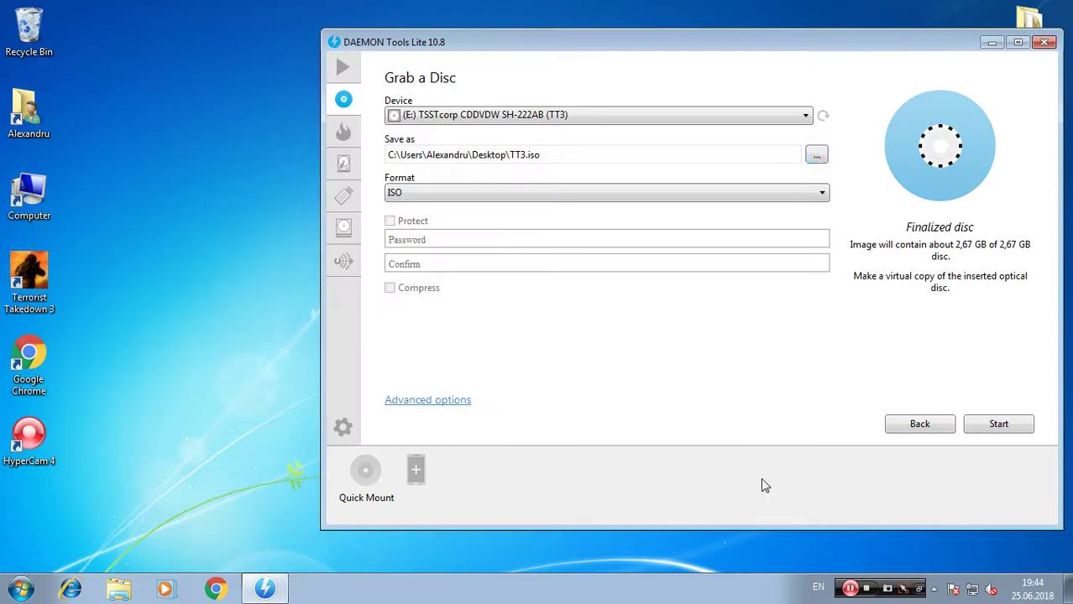
{"action": "left_click", "coordinate": [994, 424]}
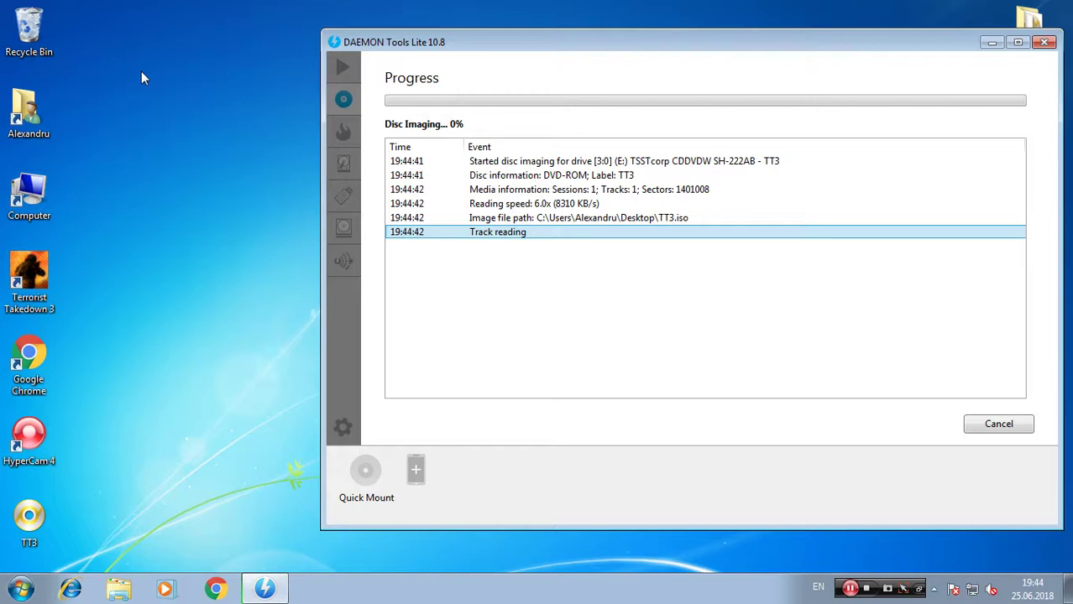
- Move the imaging window aside and place the TT3 image icon beside the game folders
{"action": "left_click_drag", "start_coordinate": [461, 44], "coordinate": [357, 61]}
{"action": "left_click_drag", "start_coordinate": [15, 524], "coordinate": [1008, 205]}
{"action": "left_click", "coordinate": [1062, 281]}
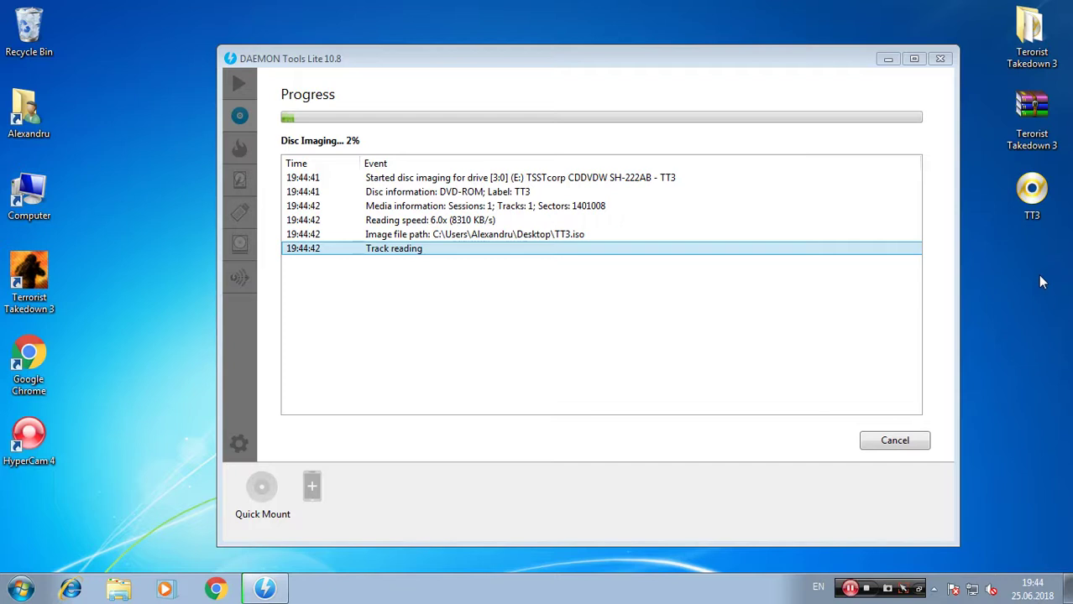
{"action": "left_click_drag", "start_coordinate": [1003, 226], "coordinate": [977, 281]}
- Open and close the Terorist Takedown 3 game folder while imaging runs to completion
{"action": "double_click", "coordinate": [1029, 33]}
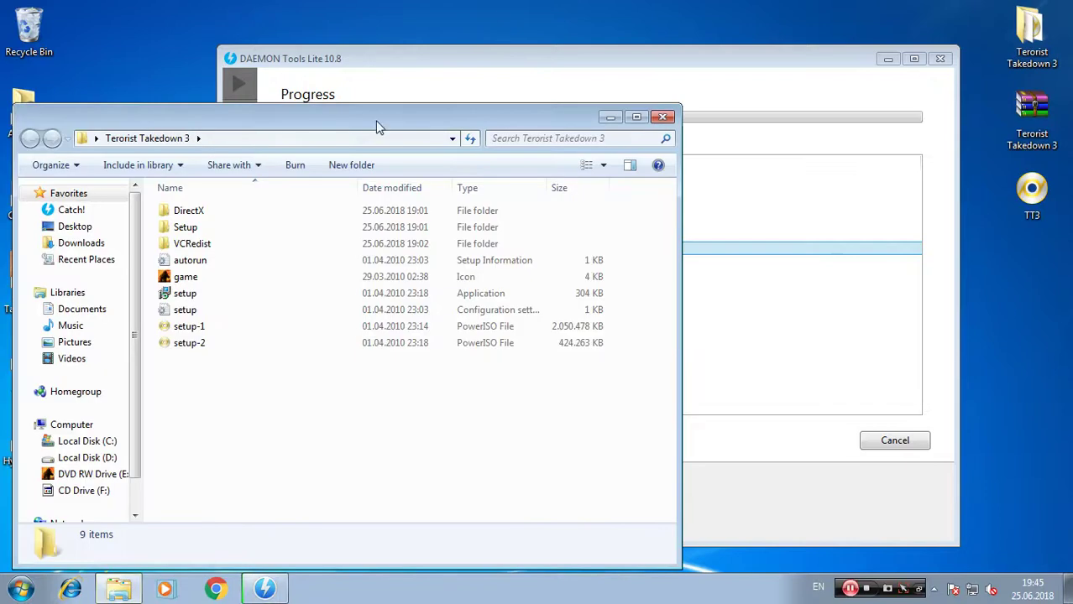
{"action": "left_click_drag", "start_coordinate": [375, 132], "coordinate": [476, 128]}
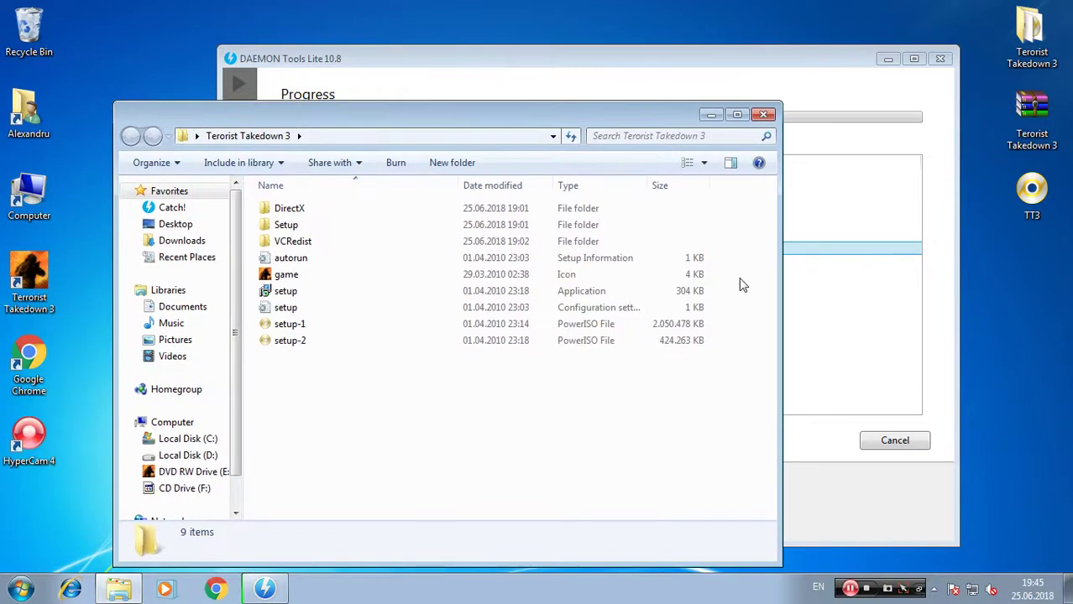
{"action": "left_click", "coordinate": [763, 115]}
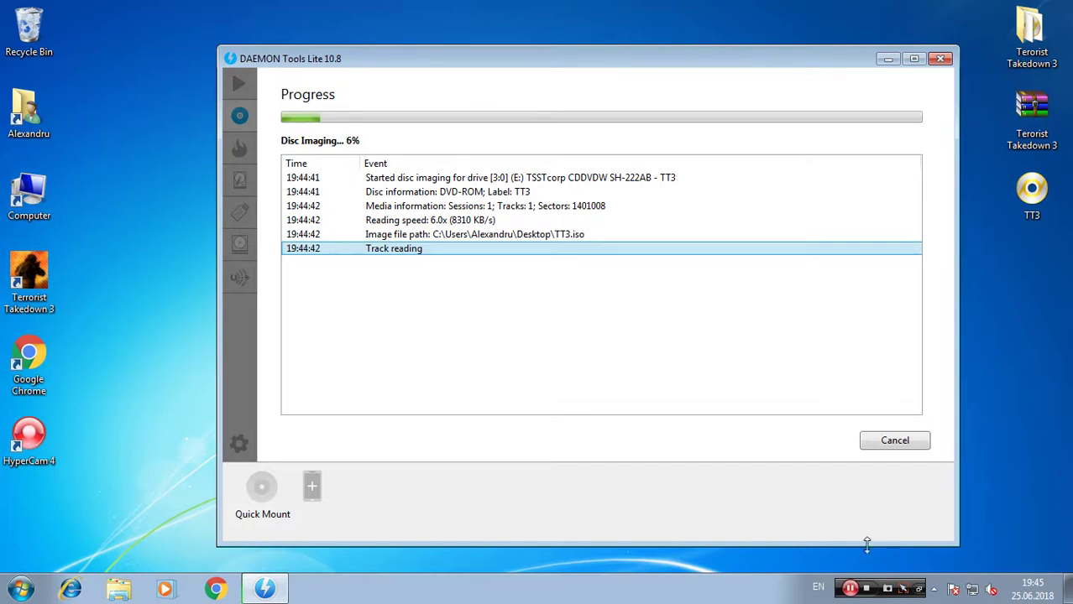
{"action": "left_click", "coordinate": [849, 590]}
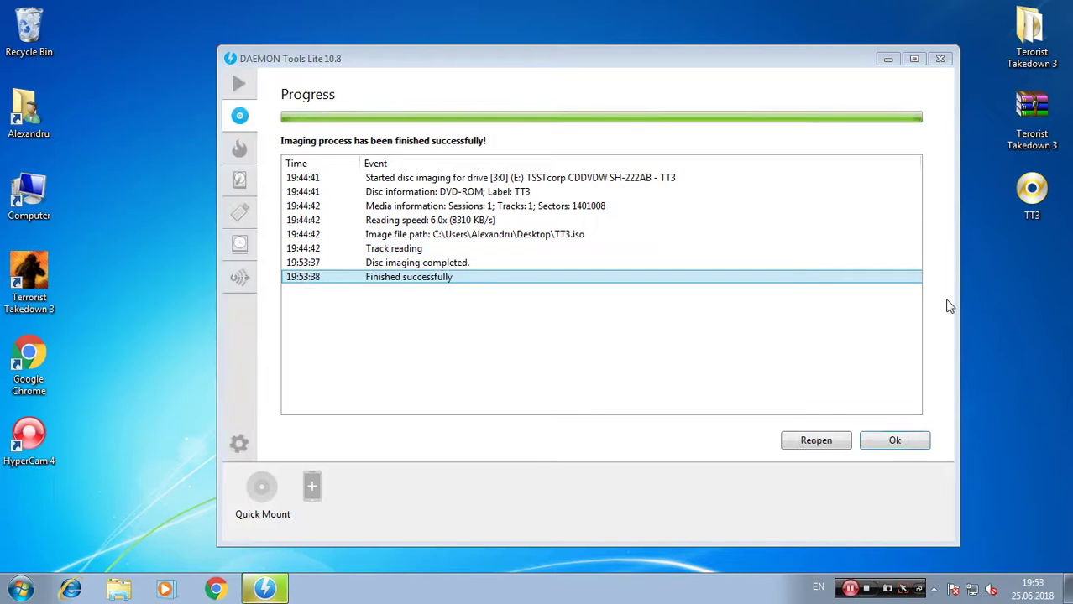
- Acknowledge the finished imaging report, then exit DAEMON Tools Lite after its library shows the Terrorist Takedown 3 tile
{"action": "left_click", "coordinate": [894, 440]}
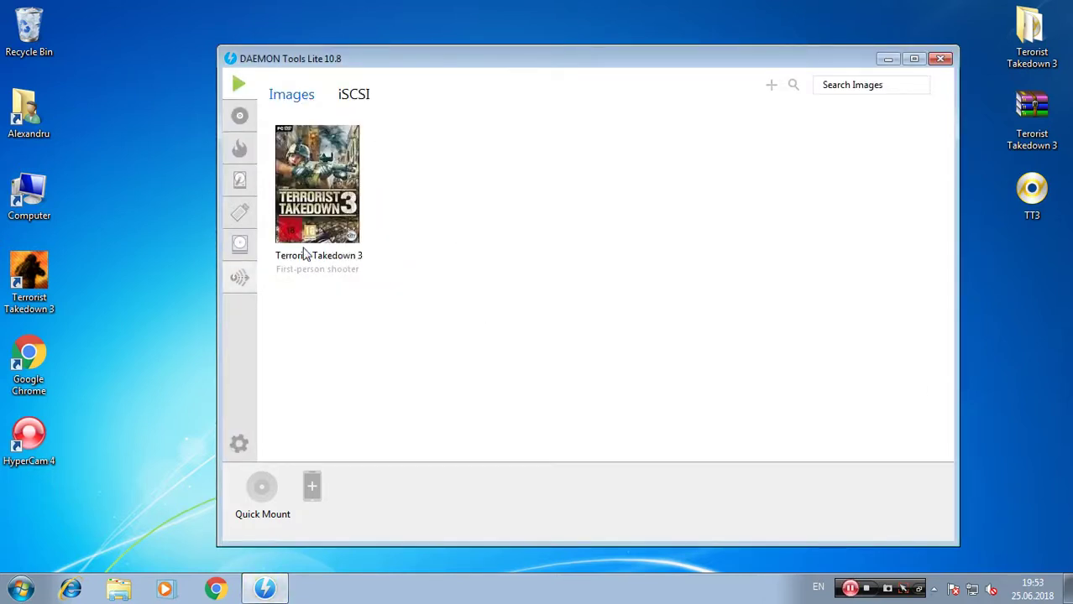
{"action": "left_click_drag", "start_coordinate": [298, 311], "coordinate": [366, 275]}
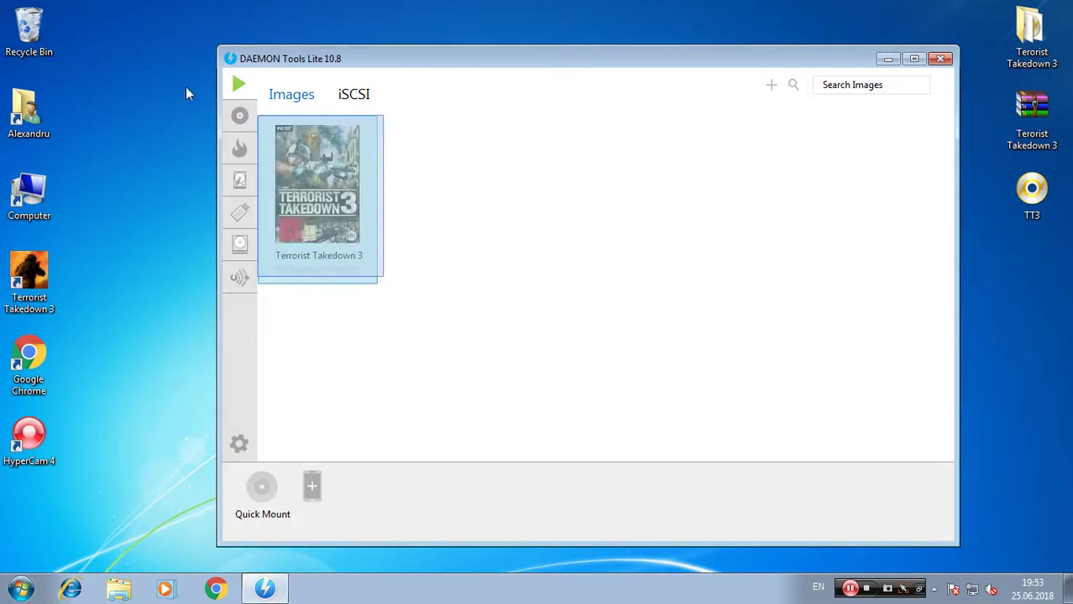
{"action": "left_click_drag", "start_coordinate": [238, 113], "coordinate": [856, 330]}
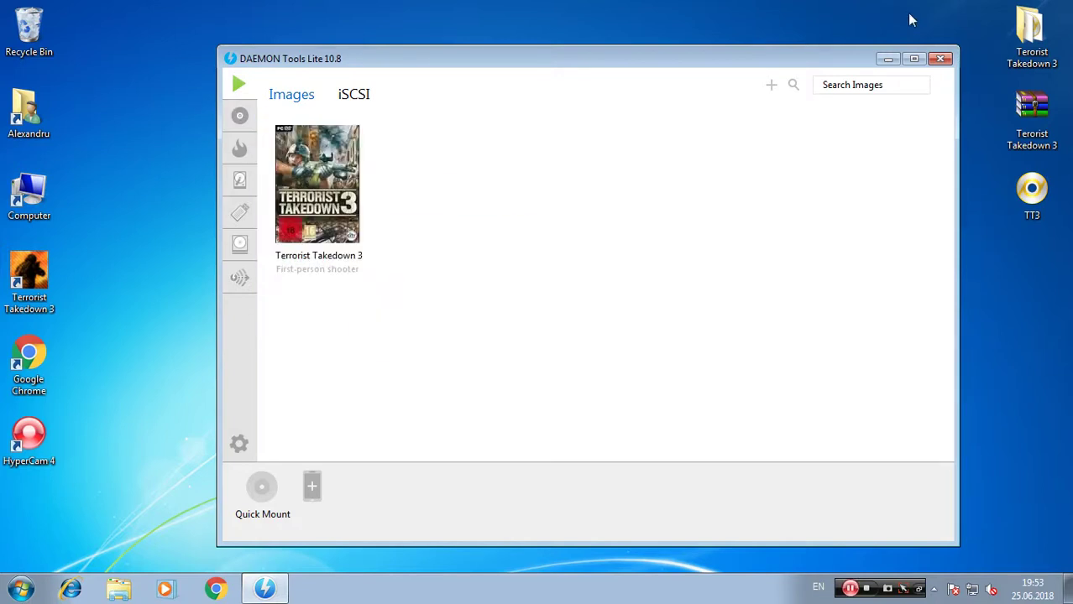
{"action": "left_click", "coordinate": [941, 57]}
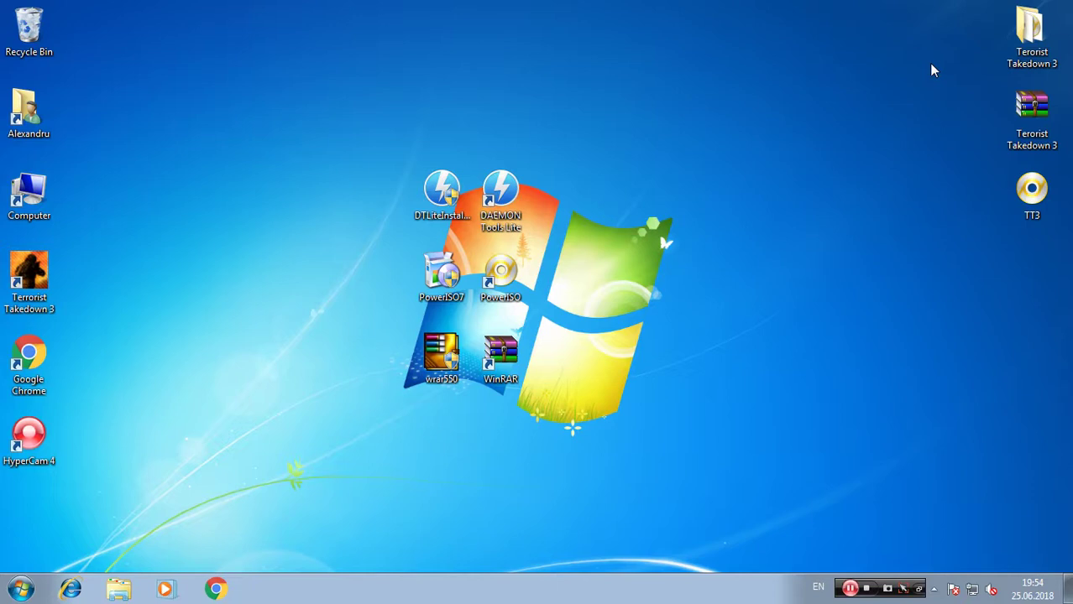
- Select the Terorist Takedown 3 desktop items and the TT3 image, then start DAEMON Tools Lite
{"action": "left_click_drag", "start_coordinate": [939, 1], "coordinate": [840, 40]}
{"action": "left_click", "coordinate": [1032, 191]}
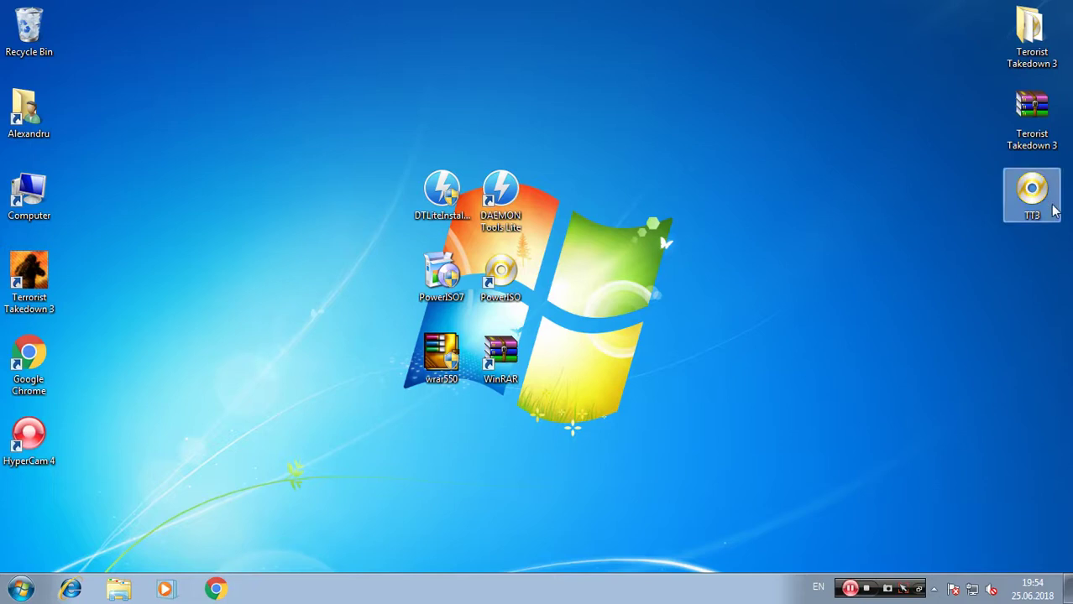
{"action": "double_click", "coordinate": [504, 195]}
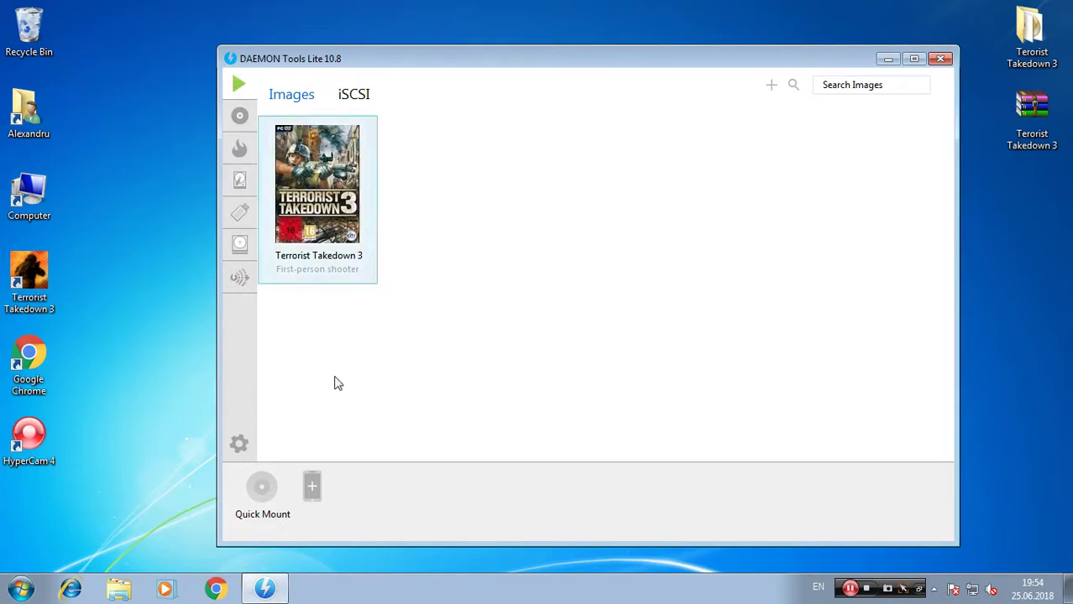
- Rearrange the windows, double-click TT3 to mount it, and dismiss the Access denied error
{"action": "left_click_drag", "start_coordinate": [664, 63], "coordinate": [607, 267]}
{"action": "left_click_drag", "start_coordinate": [722, 189], "coordinate": [1018, 202]}
{"action": "left_click_drag", "start_coordinate": [789, 268], "coordinate": [777, 49]}
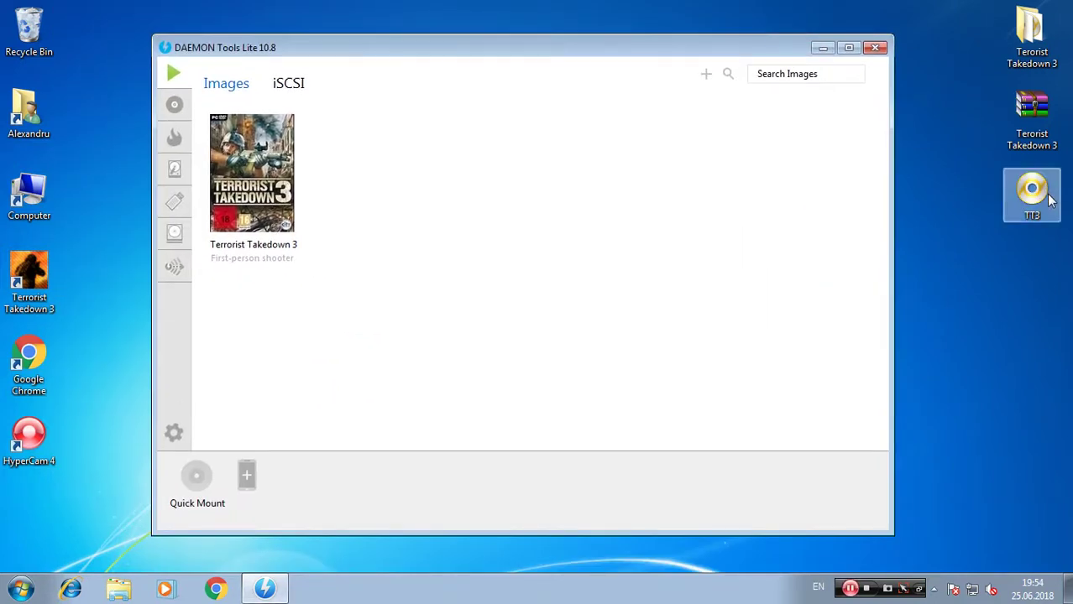
{"action": "double_click", "coordinate": [1049, 198]}
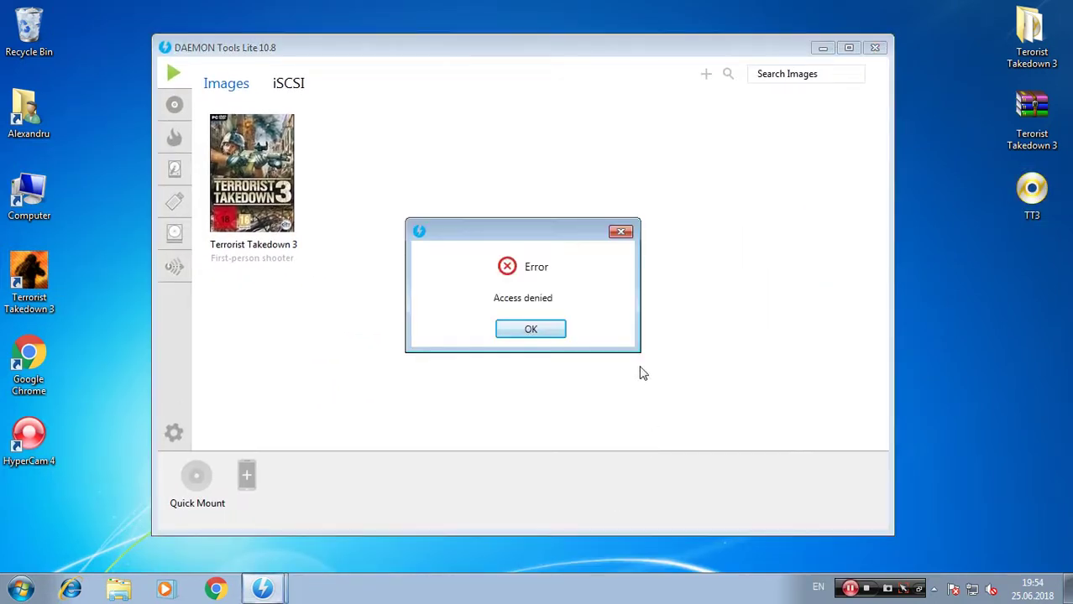
{"action": "left_click", "coordinate": [531, 330]}
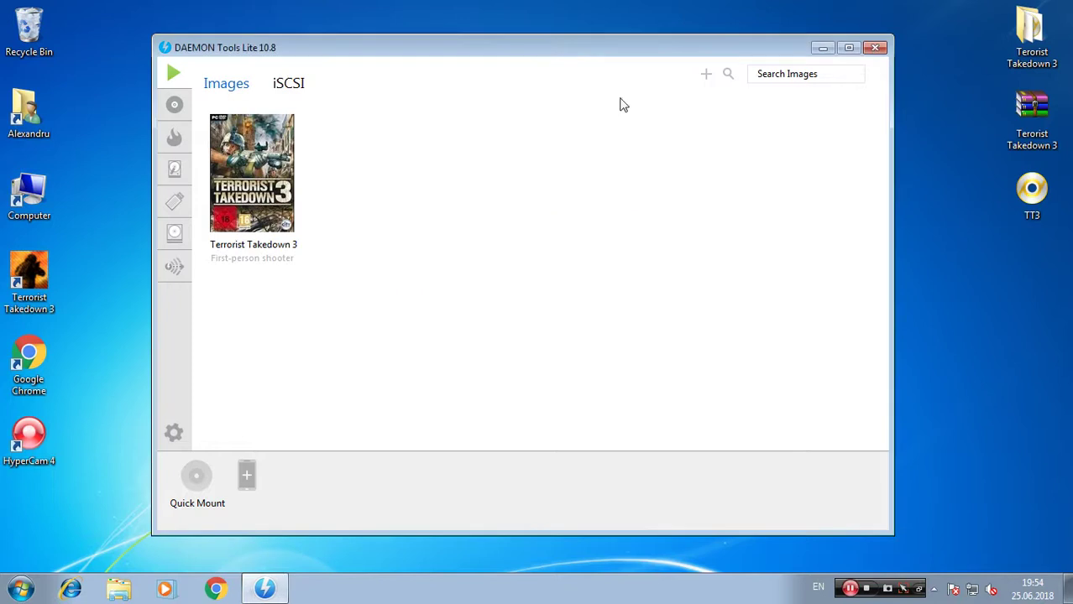
- Open TT3 with DAEMON Tools Lite Agent and dismiss the second Access denied error
{"action": "left_click", "coordinate": [1034, 204]}
{"action": "right_click", "coordinate": [1034, 204]}
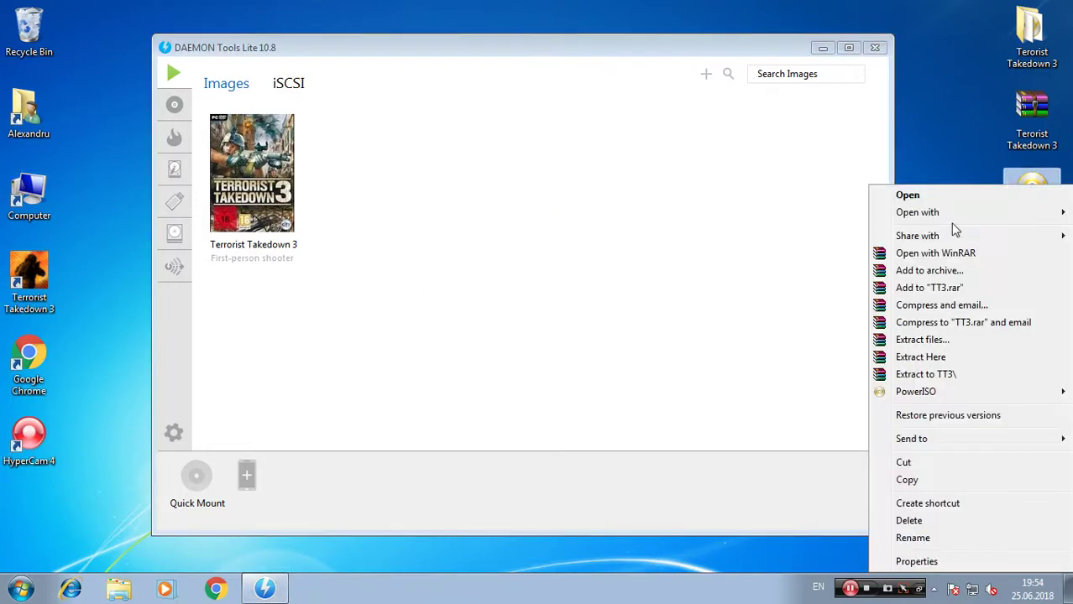
{"action": "mouse_move", "coordinate": [946, 214]}
{"action": "left_click", "coordinate": [780, 215]}
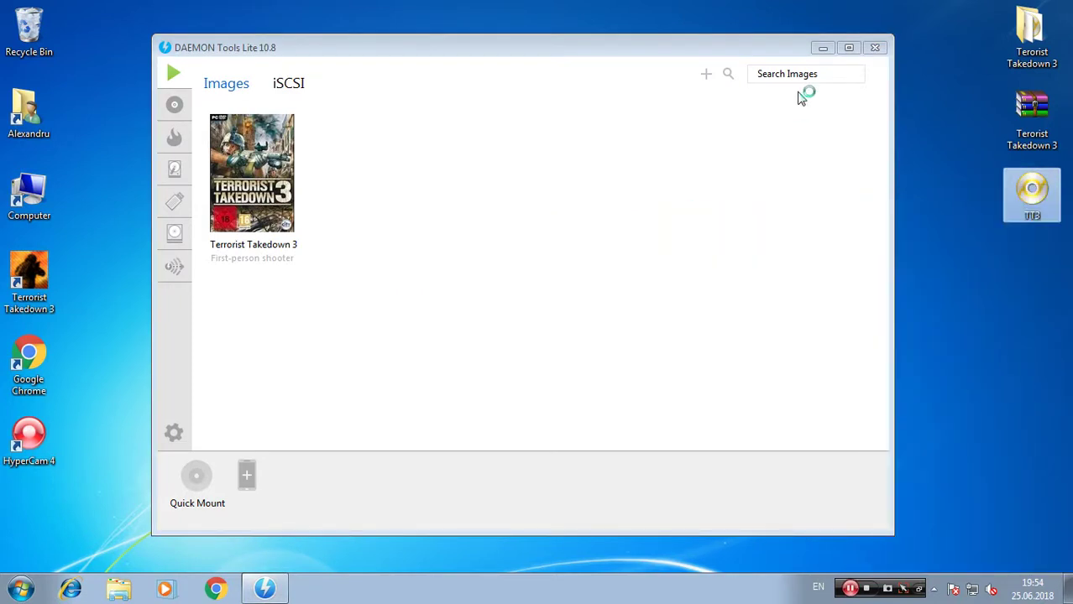
{"action": "left_click", "coordinate": [873, 49]}
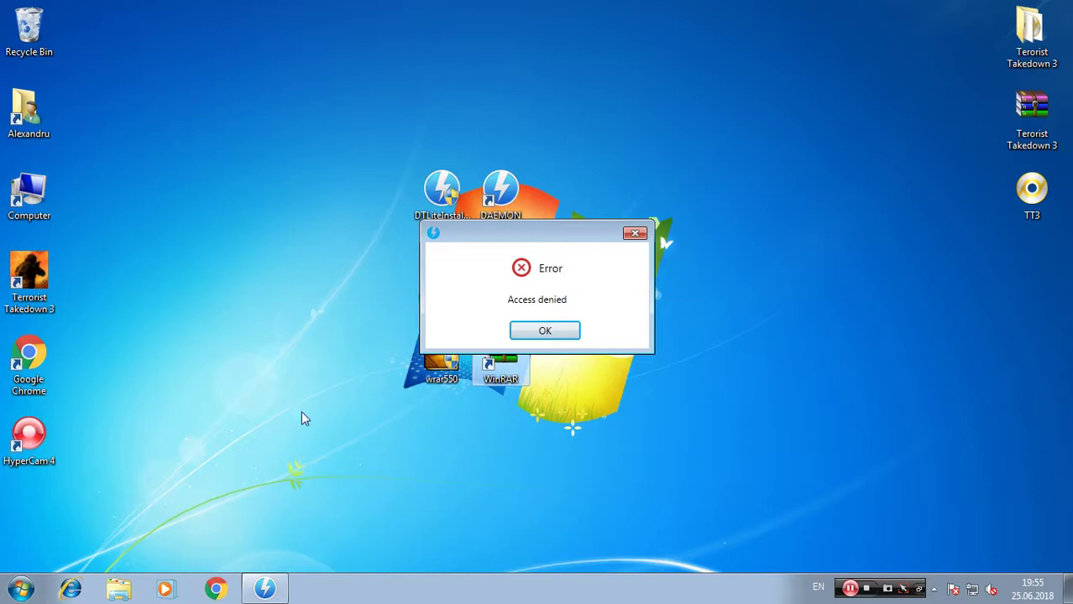
{"action": "left_click", "coordinate": [551, 335]}
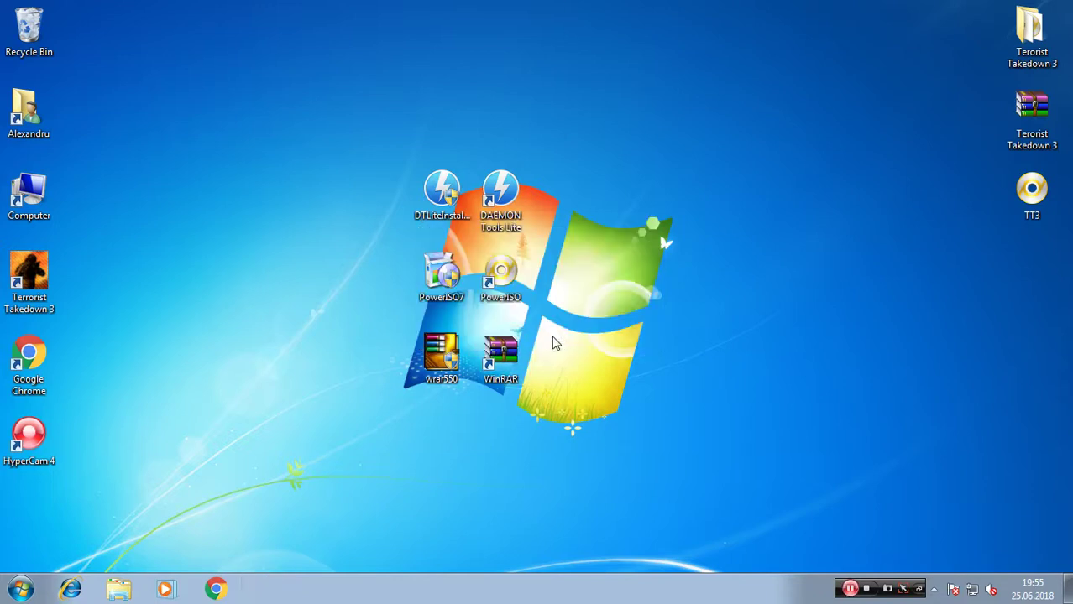